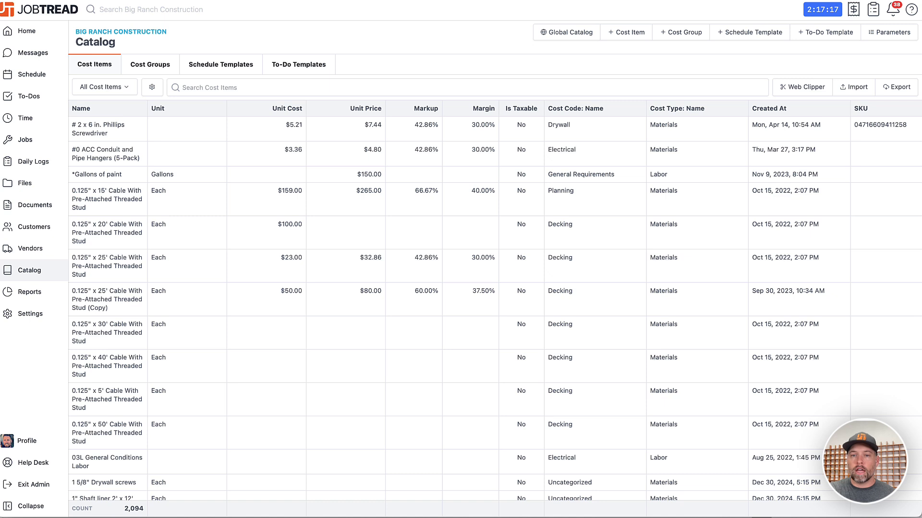
- Export the catalog's cost items to a CSV spreadsheet
left_click(899, 93)
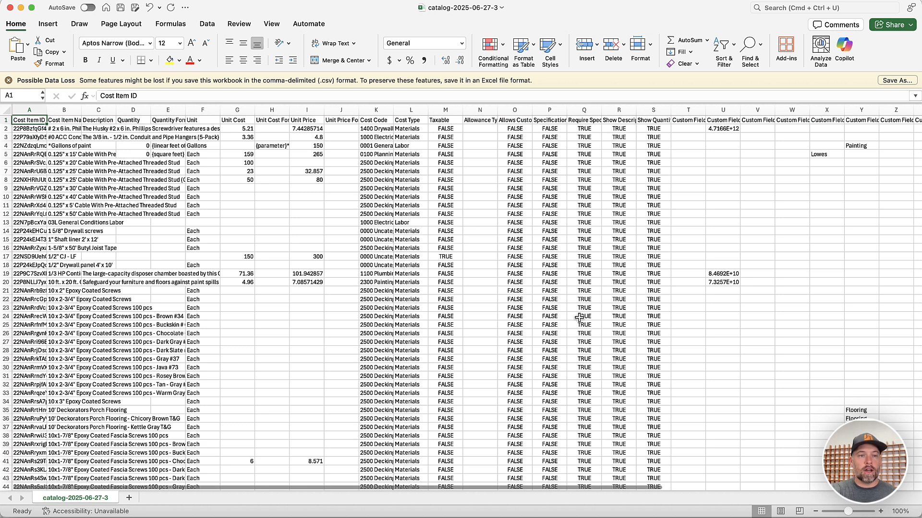
- Zoom the sheet to 150% and widen the Cost Item ID column
left_click(272, 24)
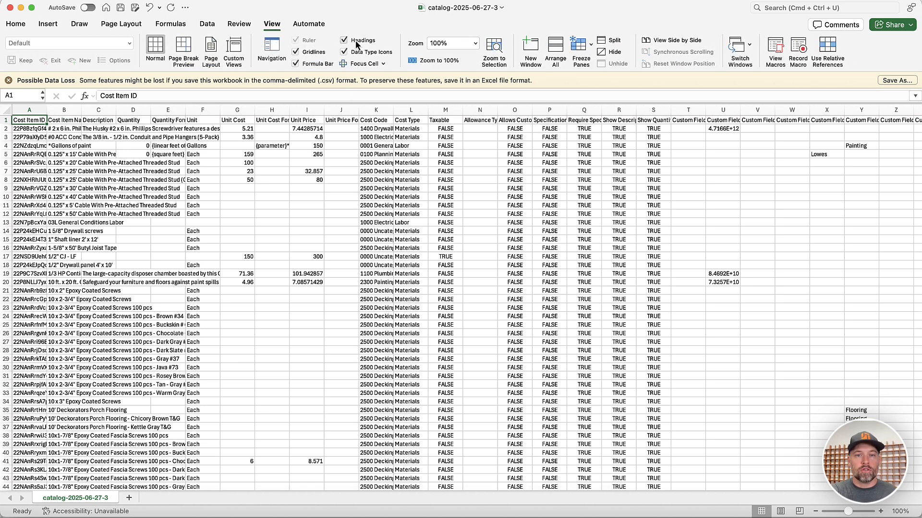
left_click(447, 43)
type("150")
key("Return")
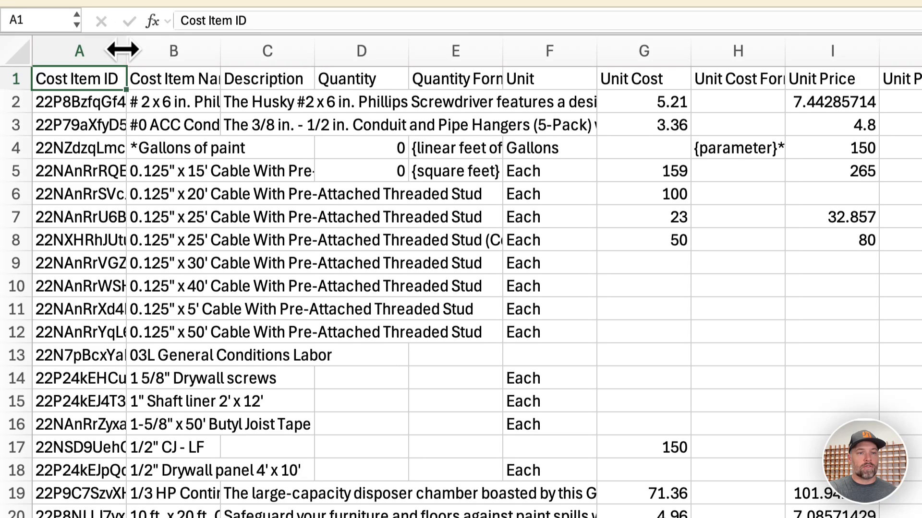
left_click_drag(123, 49, 180, 46)
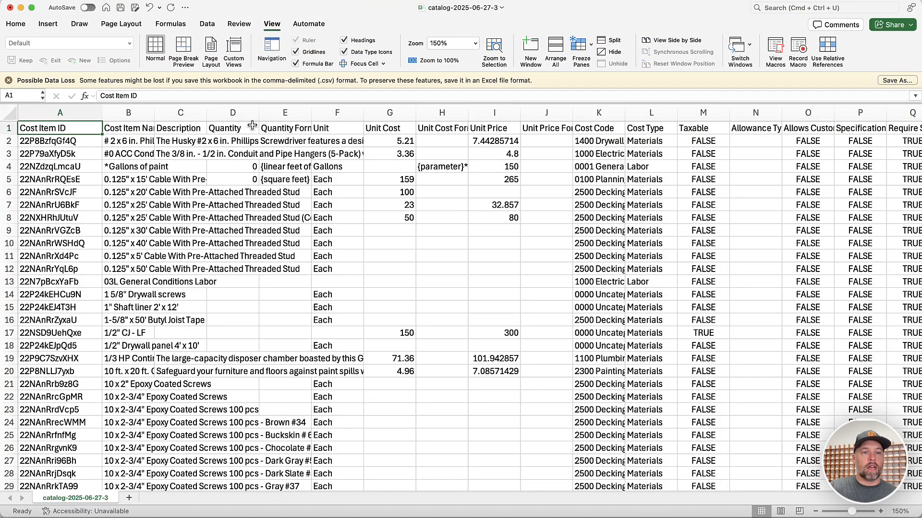
- Delete every data row below the first cost item, row 2
left_click(129, 113)
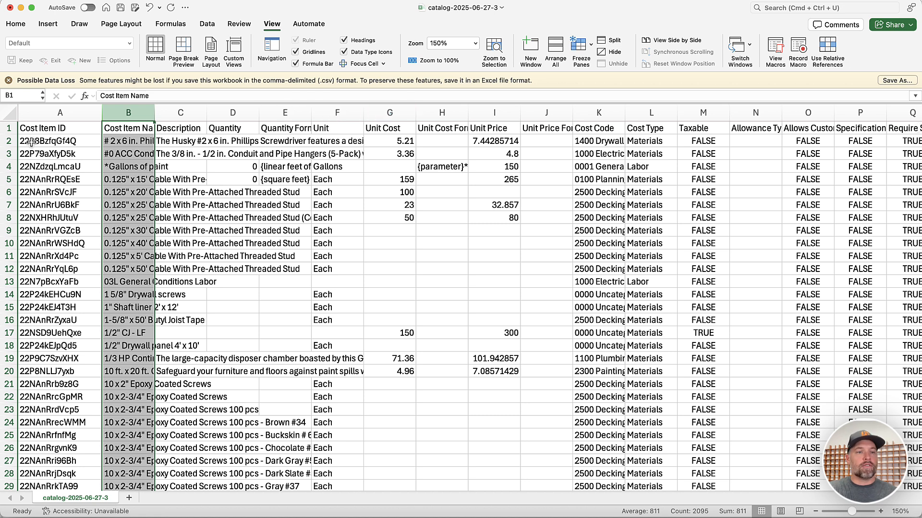
left_click(8, 153)
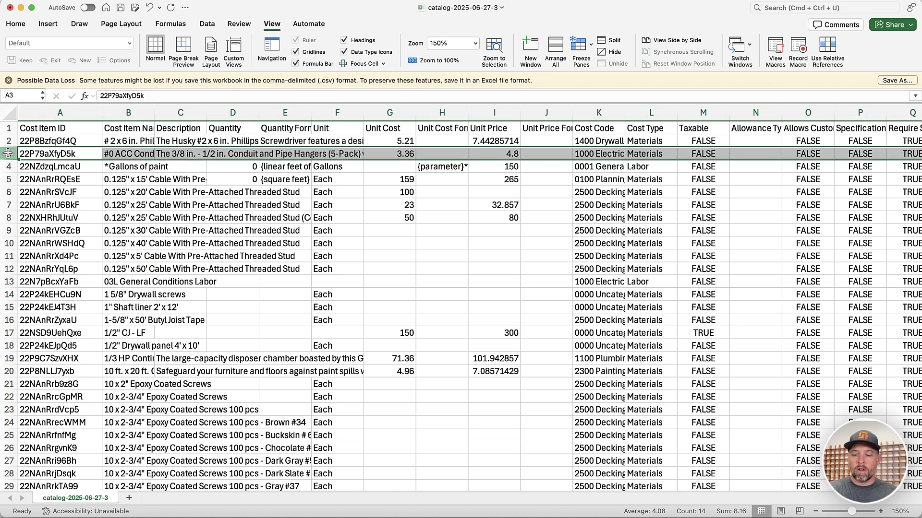
key("shift+super+Down")
key("super+minus")
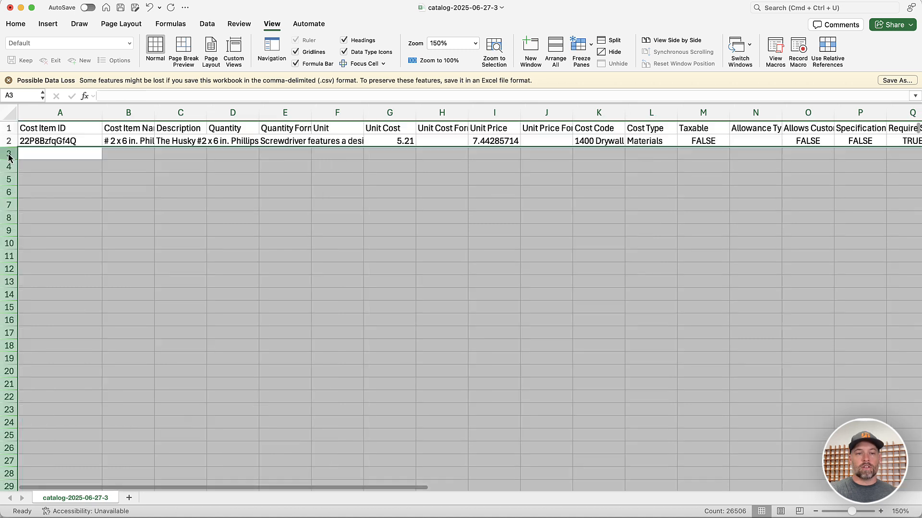
- Widen the Cost Item Name column
left_click(71, 157)
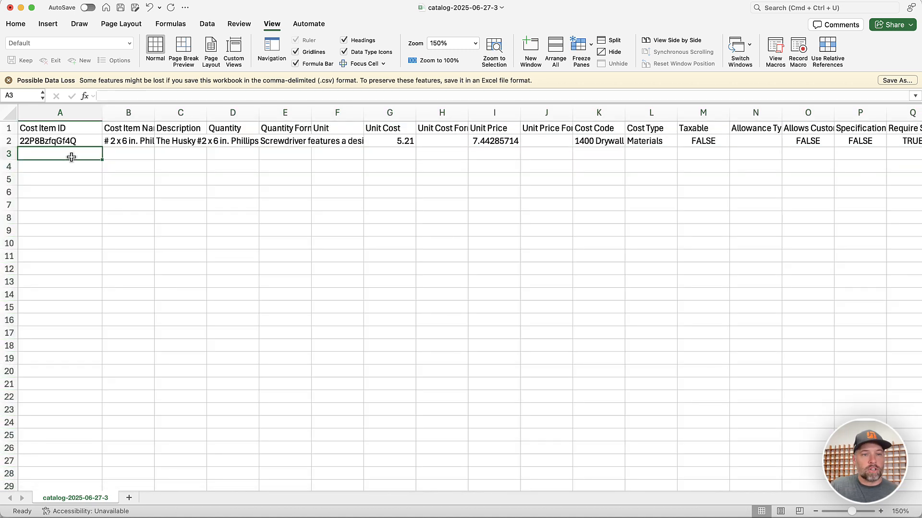
left_click_drag(155, 113, 244, 116)
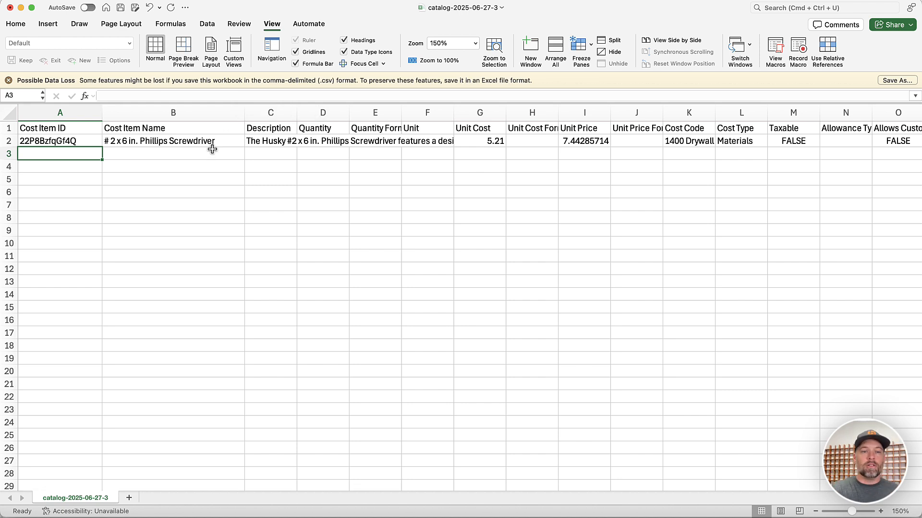
- Delete the Description, Quantity, Quantity Formula and Unit columns
left_click(267, 113)
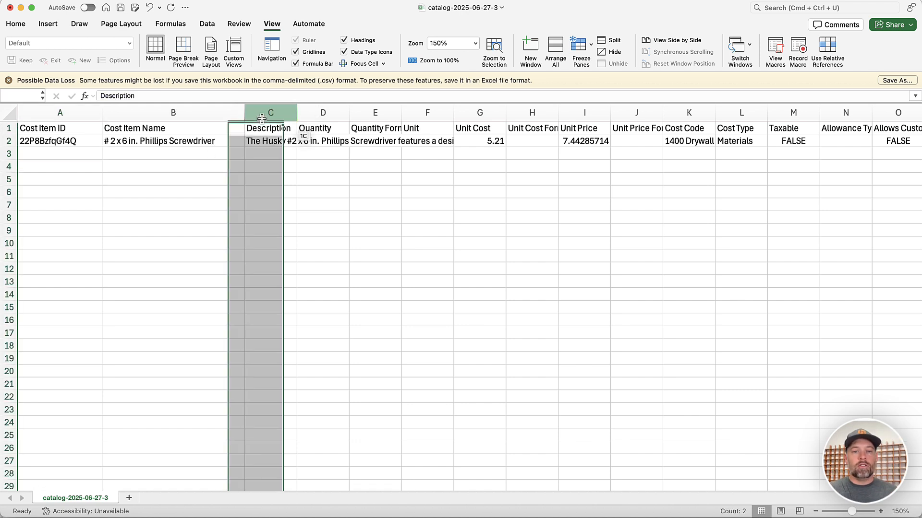
left_click(411, 110, "shift")
right_click(415, 113)
left_click(416, 168)
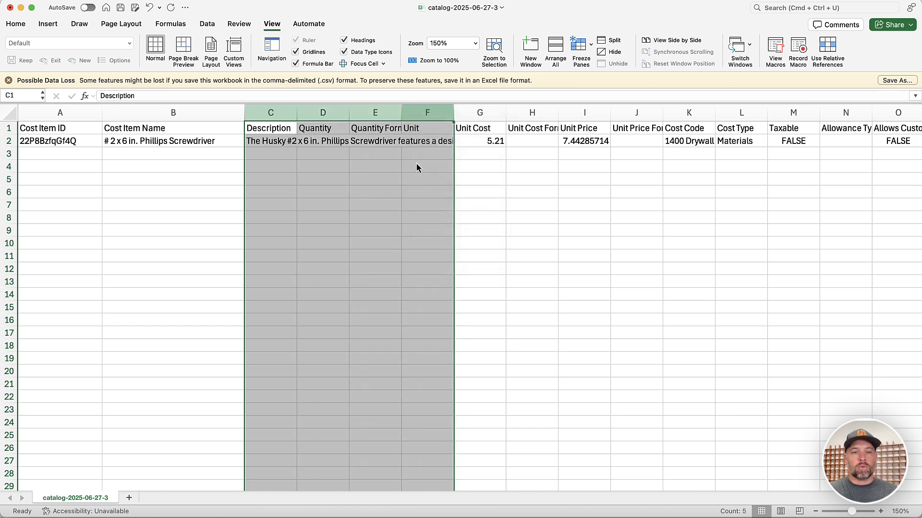
- Delete the Unit Cost Formula column
left_click(331, 113)
right_click(333, 115)
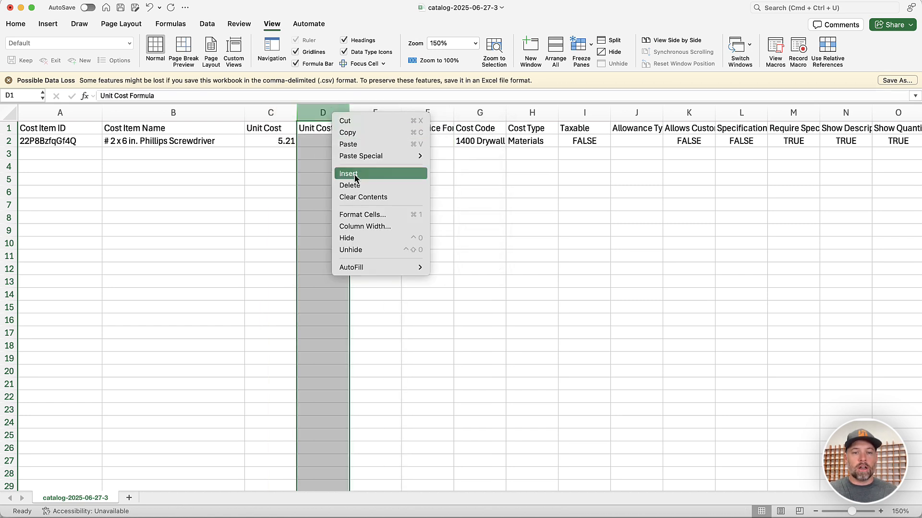
left_click(353, 185)
- Delete all columns from Unit Price Formula through the last custom field column
left_click(379, 113)
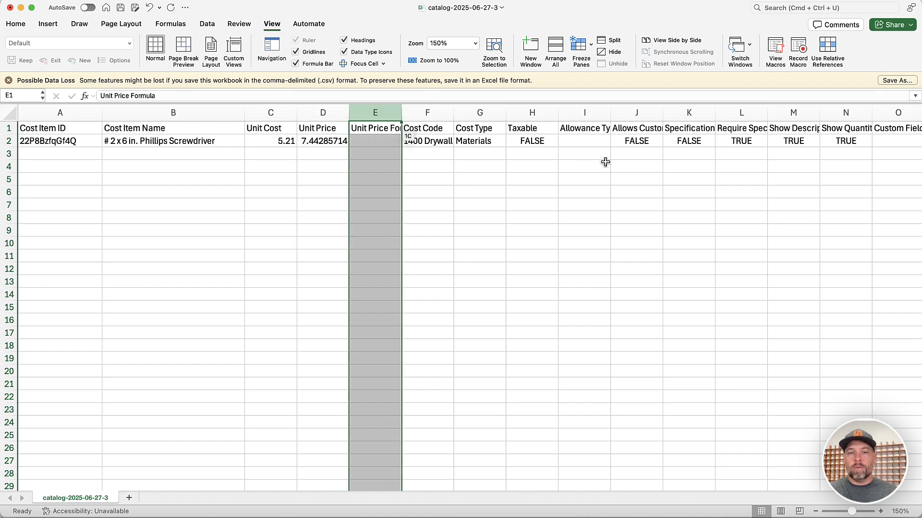
scroll(605, 162, "right", 15)
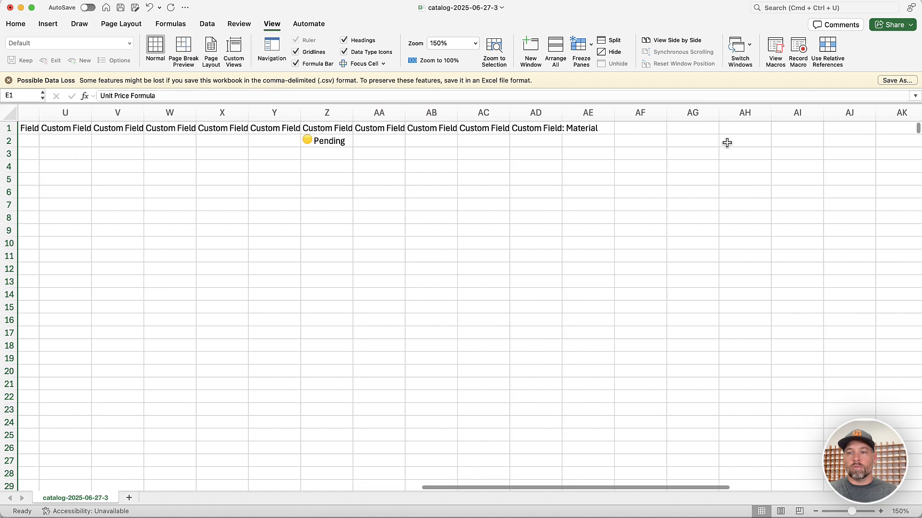
left_click(482, 113, "shift")
right_click(482, 114)
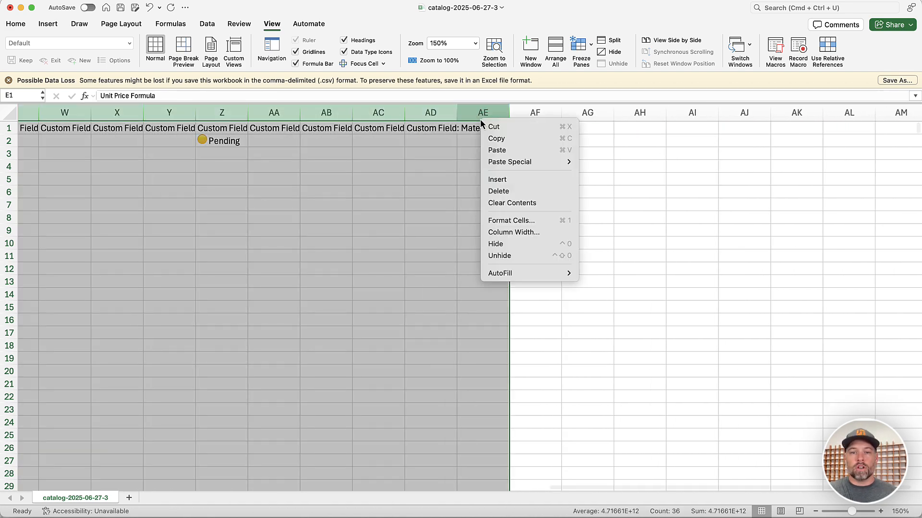
left_click(501, 191)
left_click(389, 133)
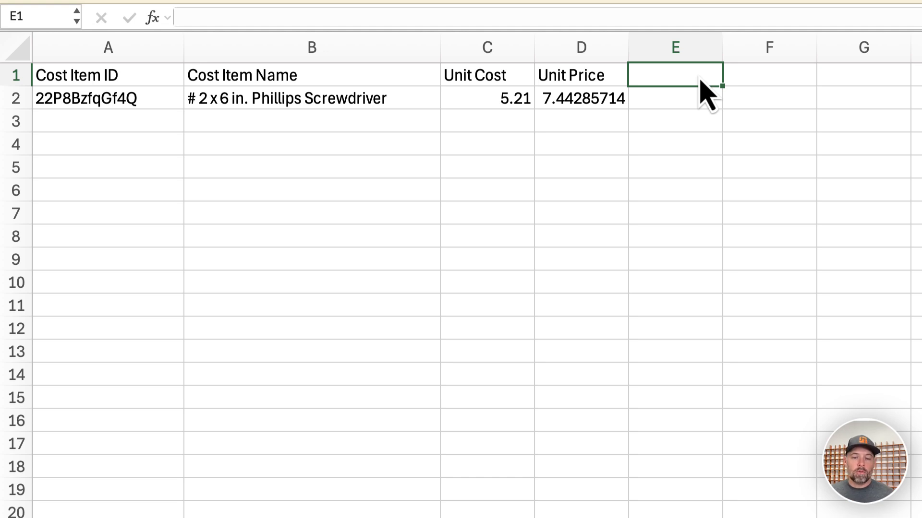
- Set the screwdriver's Unit Cost to 8
left_click(523, 94)
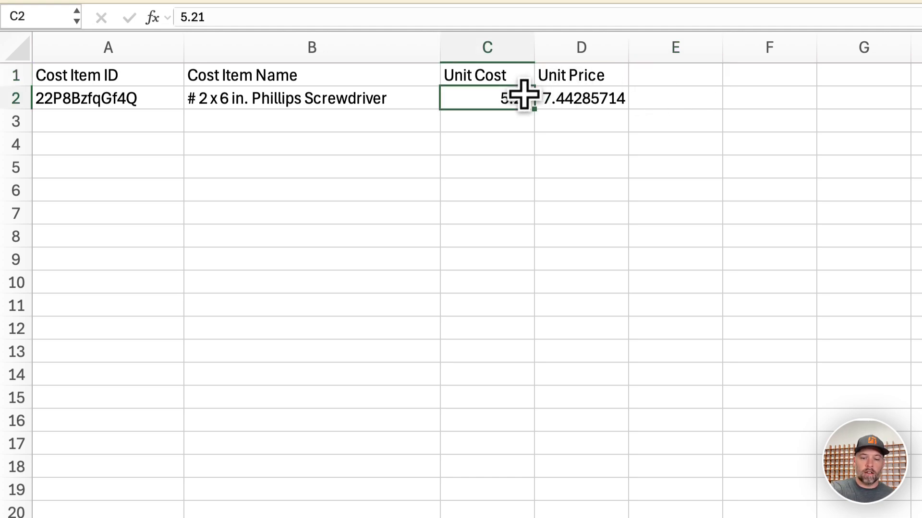
type("8")
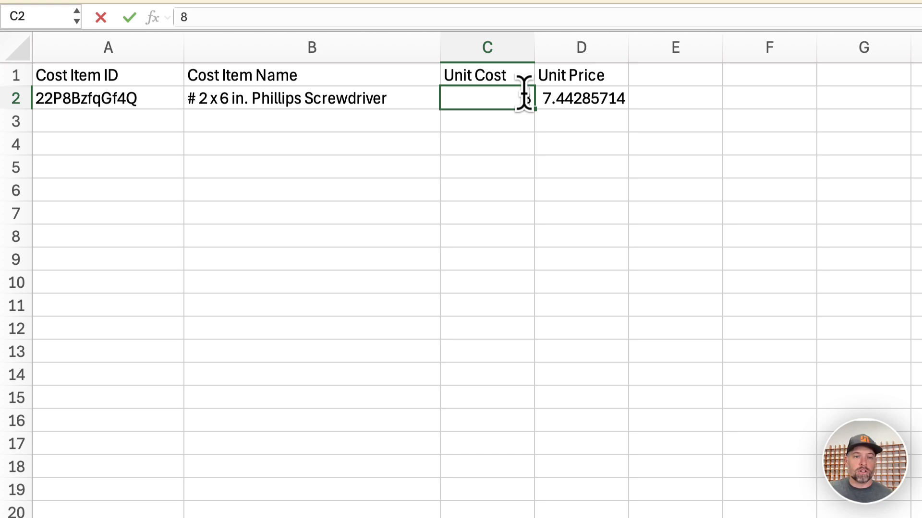
left_click(563, 84)
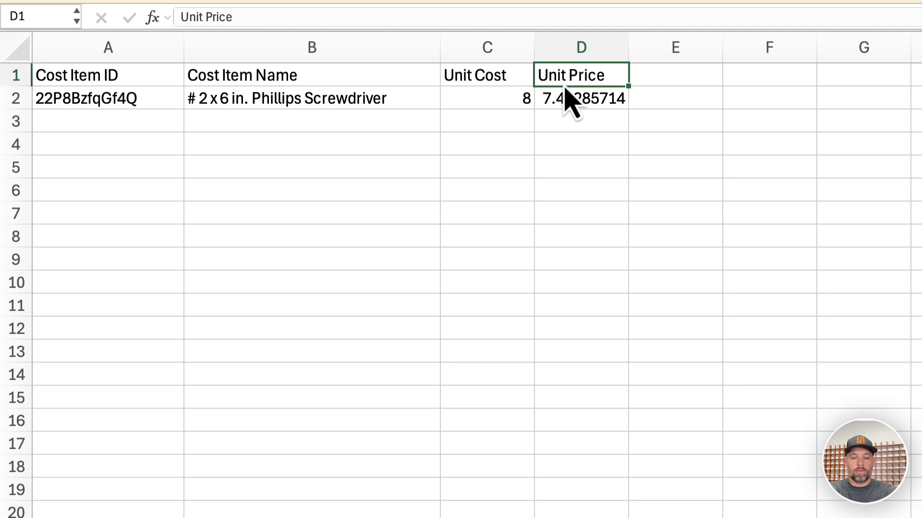
- Rename the Unit Price header to Margin and set the screwdriver's margin to 40%
type("Margin")
left_click(597, 99)
type("40")
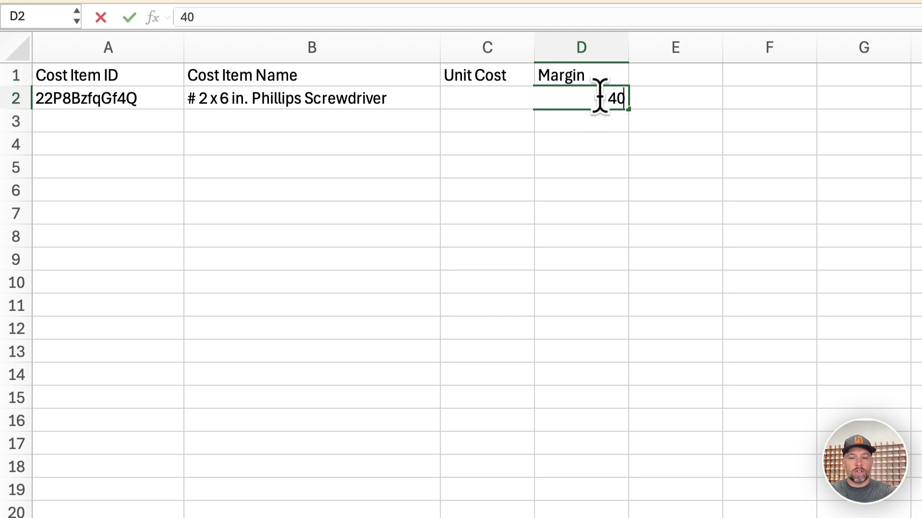
type("%")
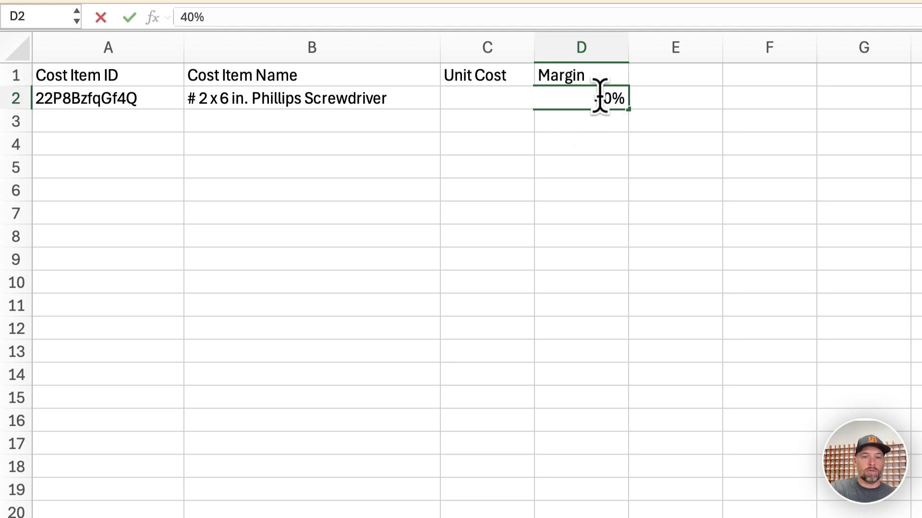
left_click(624, 166)
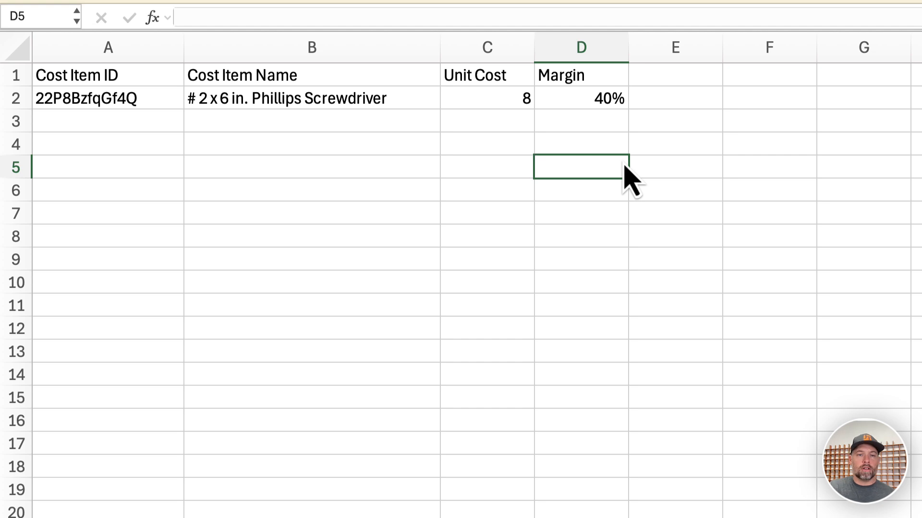
left_click(591, 99)
type("=")
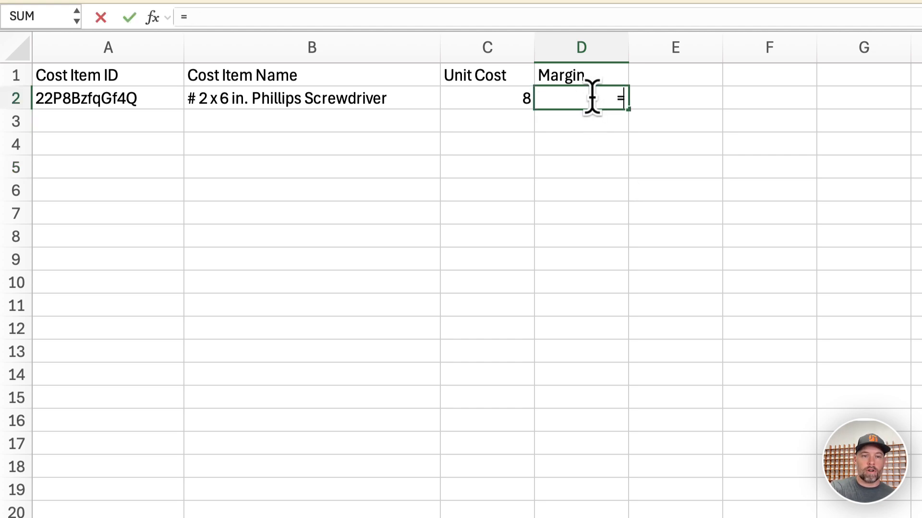
left_click(501, 101)
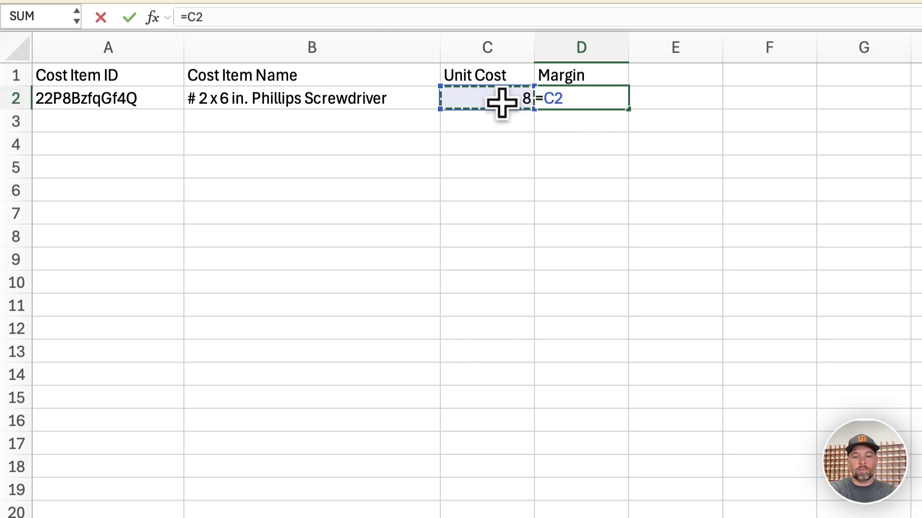
type("*1.5")
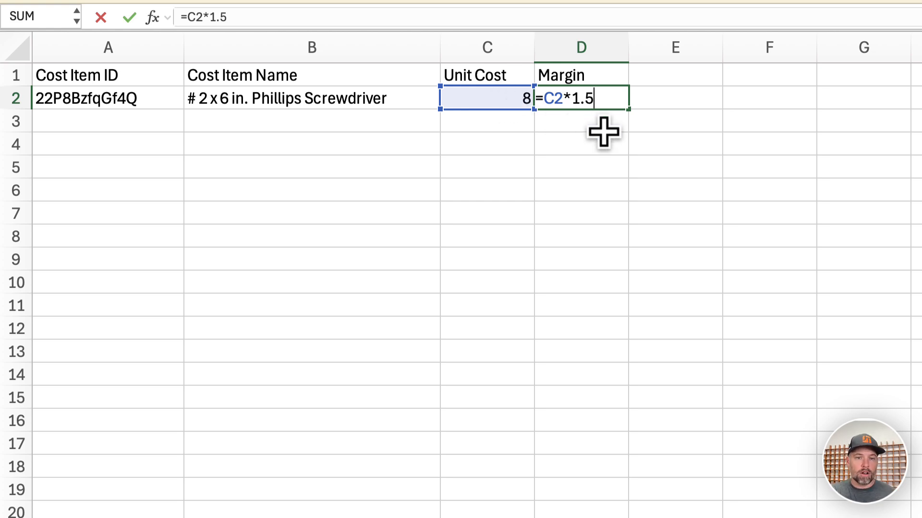
key("Escape")
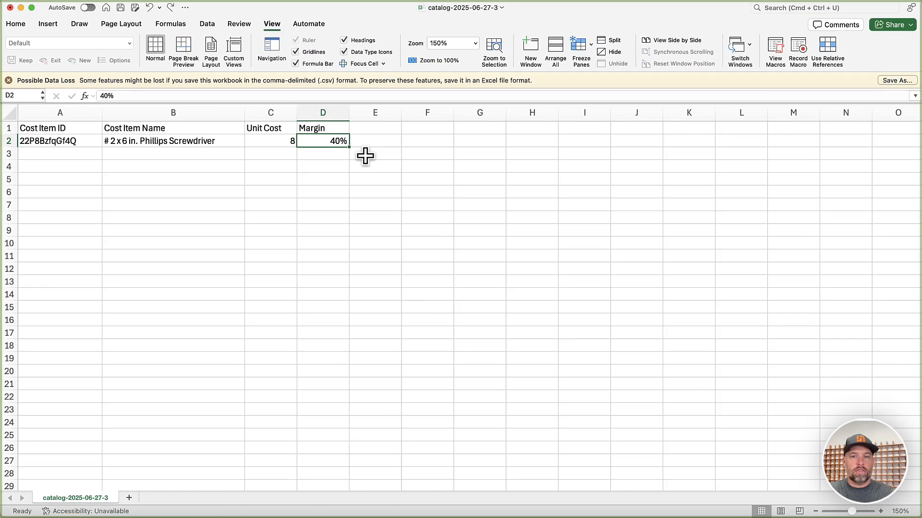
- Save the CSV file
key("super+s")
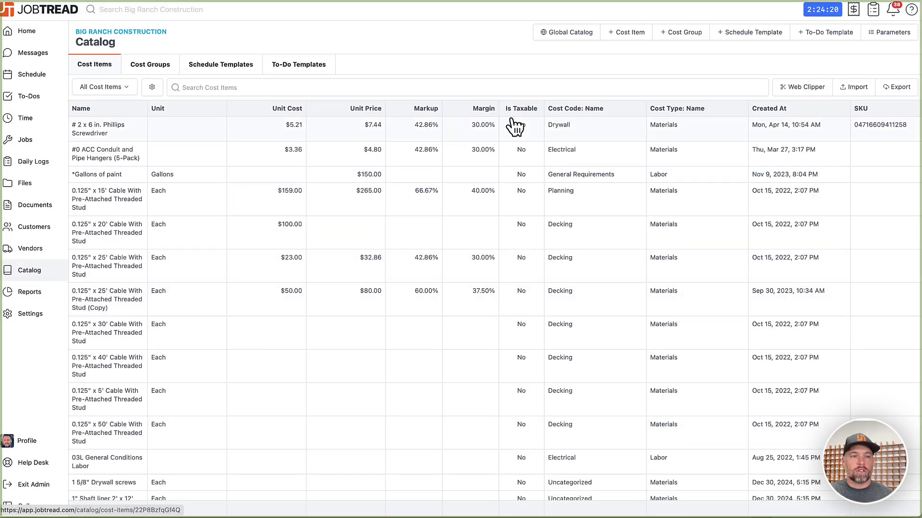
- Import the edited catalog-2025-06-27-3.csv into the catalog and return to the cost items list
left_click(853, 90)
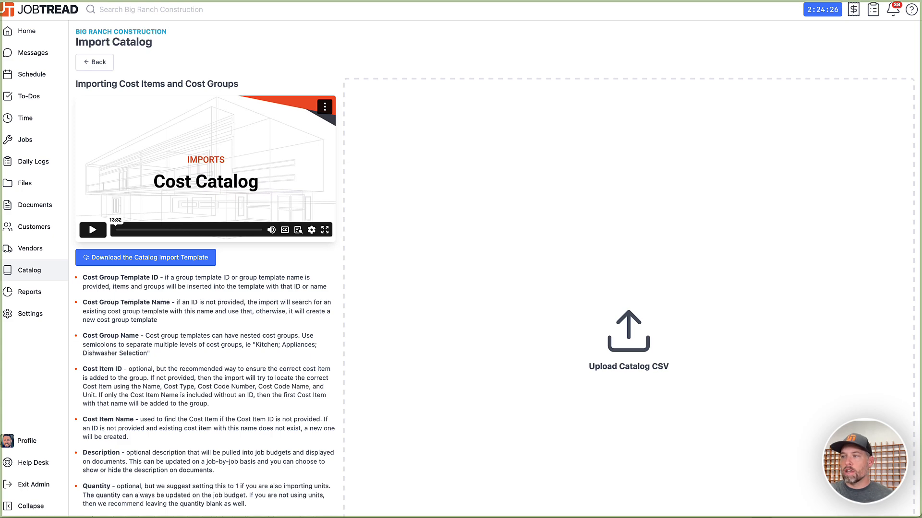
left_click_drag(735, 161, 660, 197)
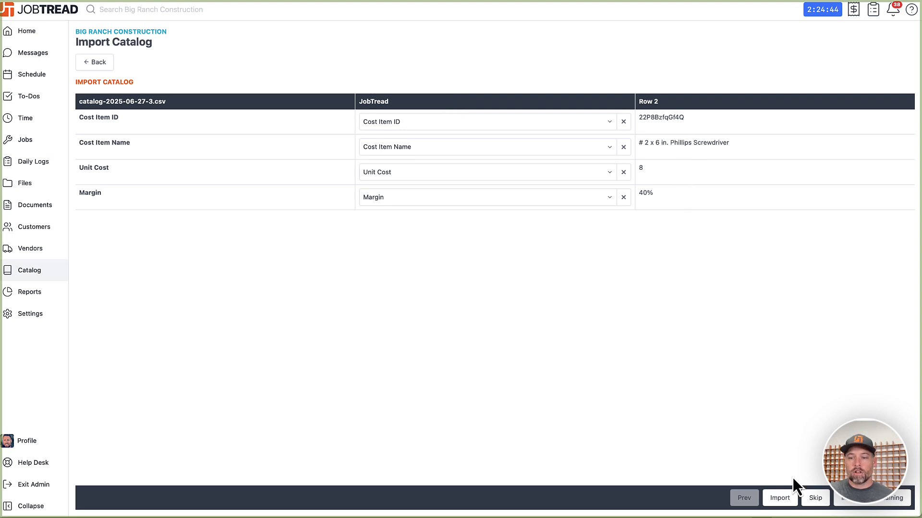
left_click(781, 496)
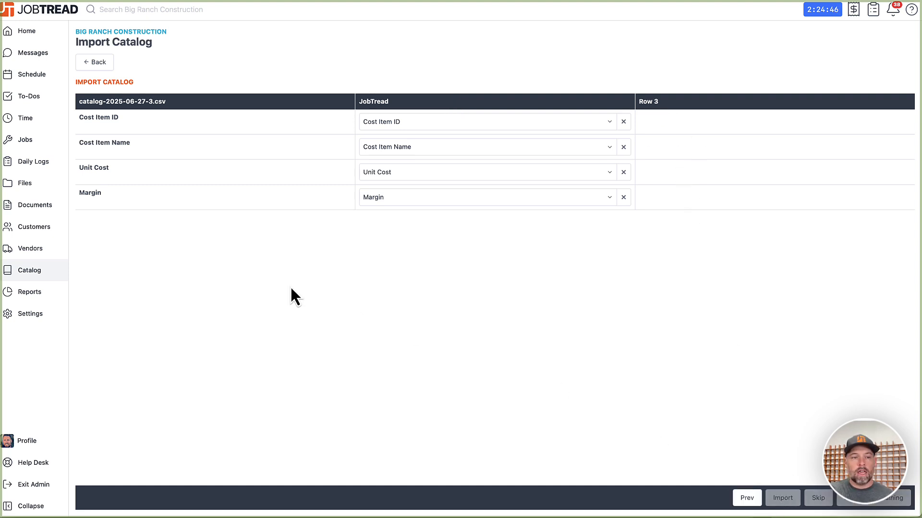
left_click(41, 270)
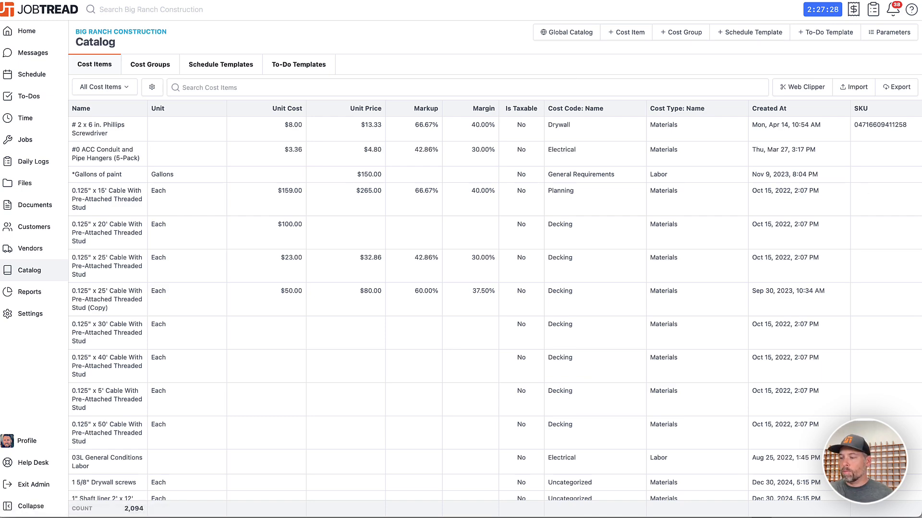
- Add a Delete column to the spreadsheet with the value True for the screwdriver row
key("super+Tab")
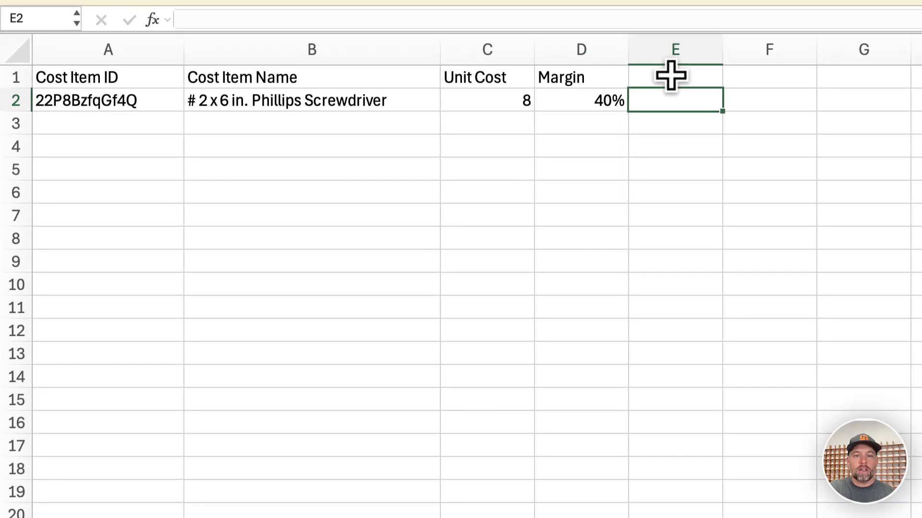
left_click(671, 76)
type("Dele")
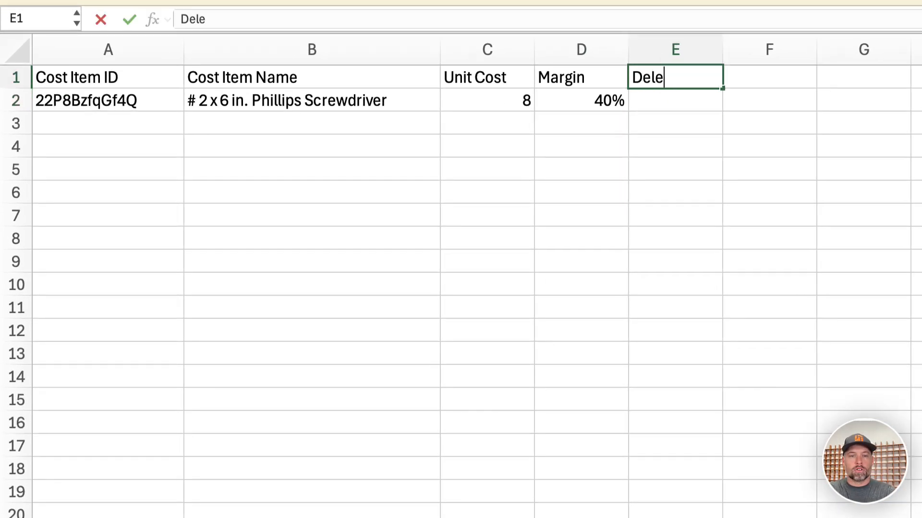
type("te")
key("Return")
type("True")
key("Return")
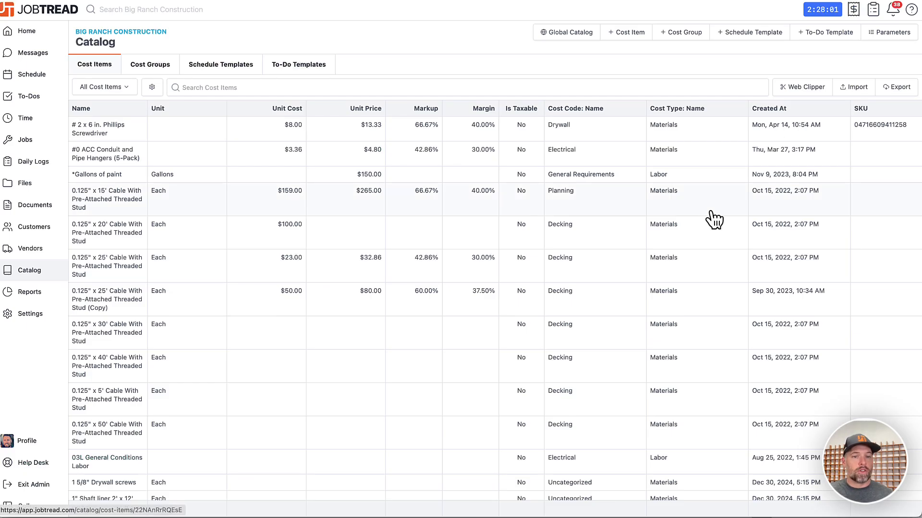
- Open the 0.125" x 15' Cable With Pre-Attached Threaded Stud cost item
left_click(271, 205)
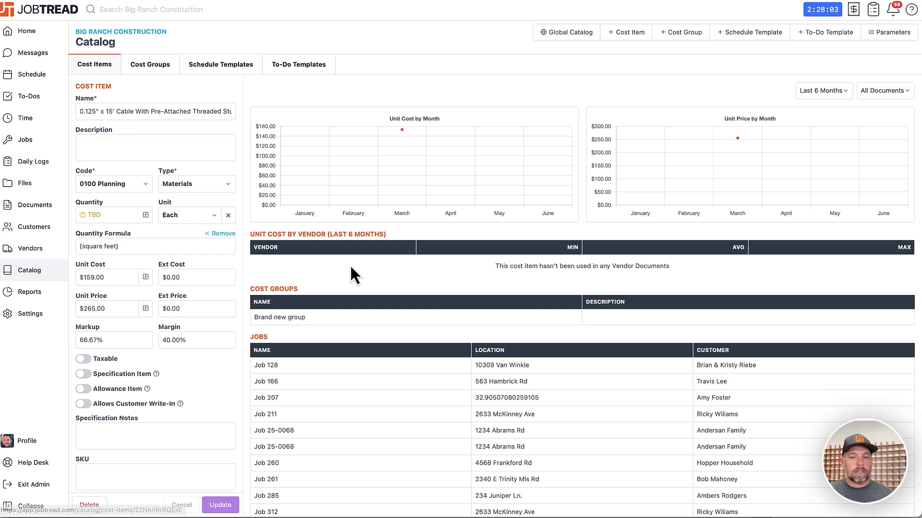